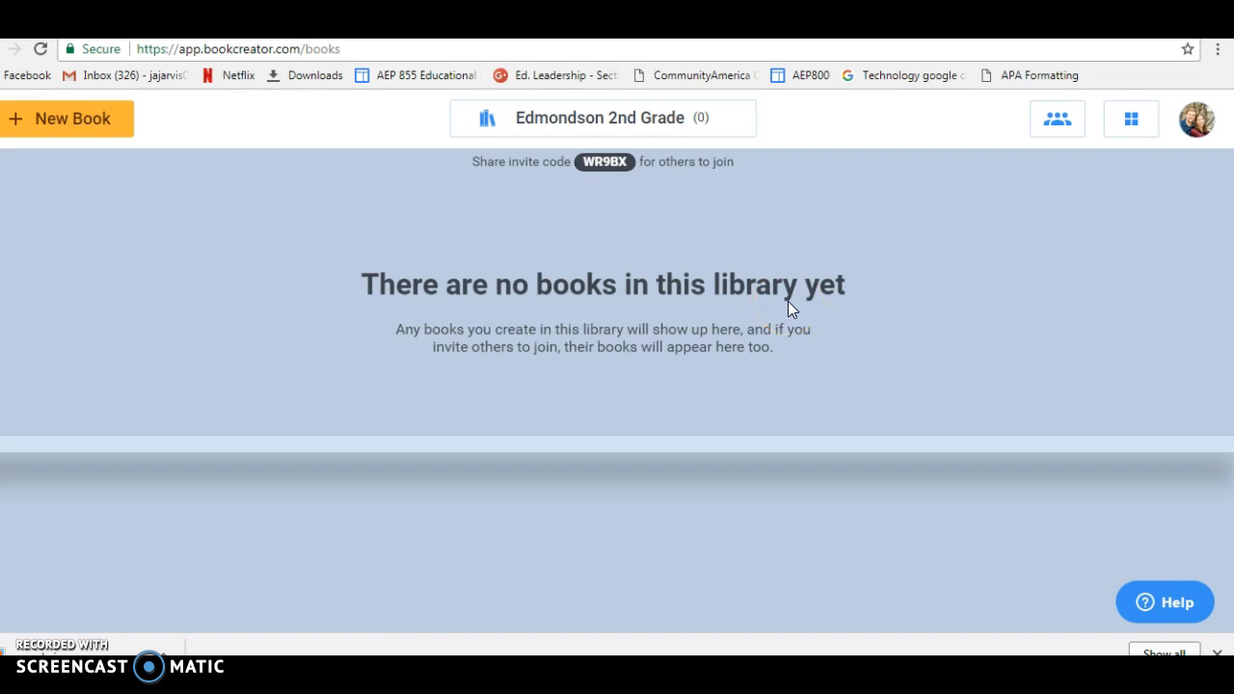
# Step: Create a new book in the square 1:1 shape and set its cover background to yellow
pyautogui.click(104, 119)
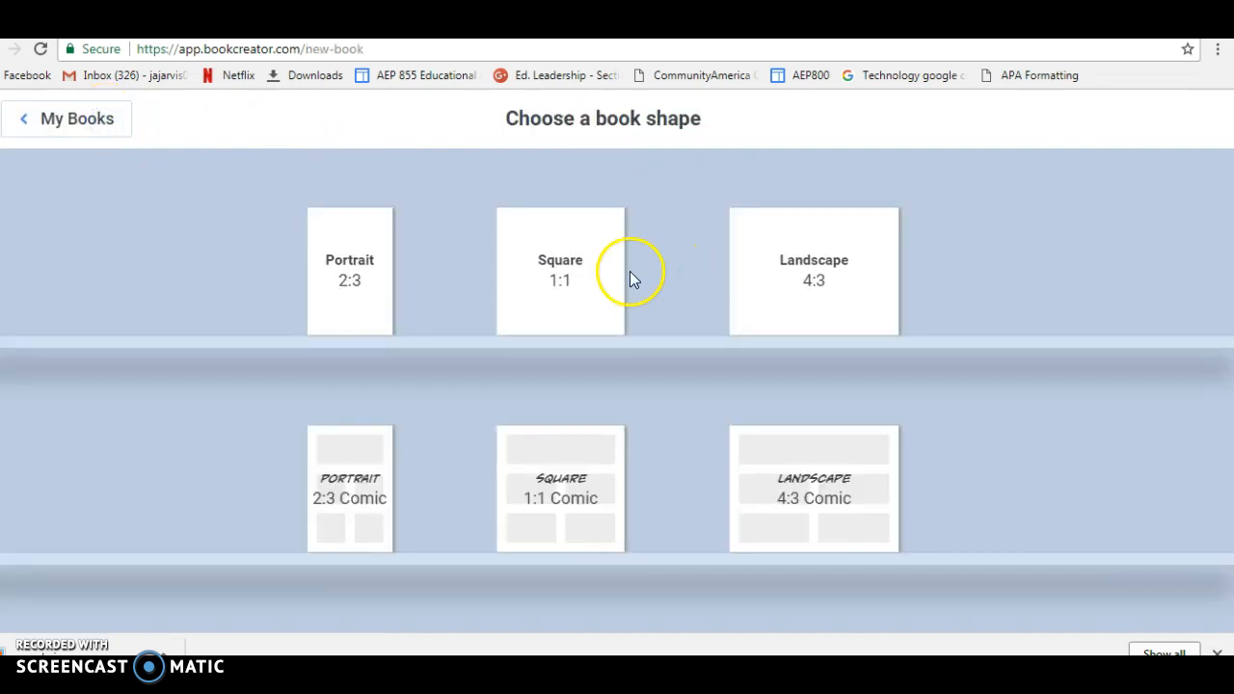
pyautogui.click(606, 275)
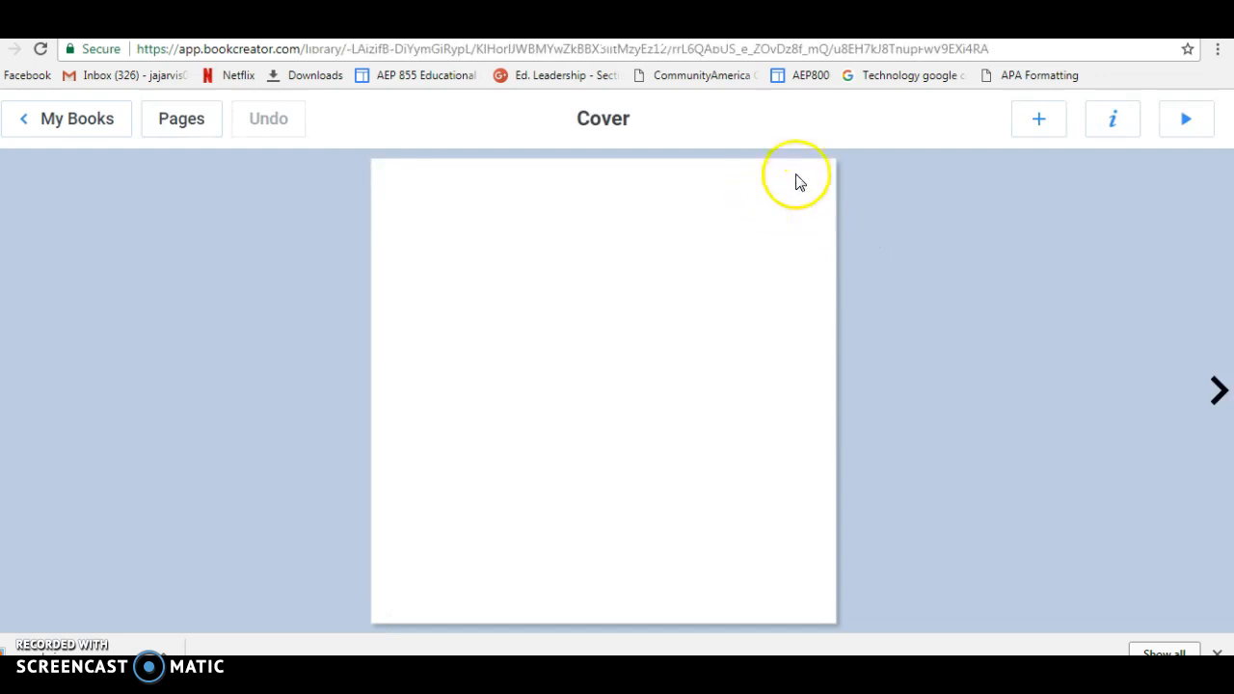
pyautogui.click(1116, 121)
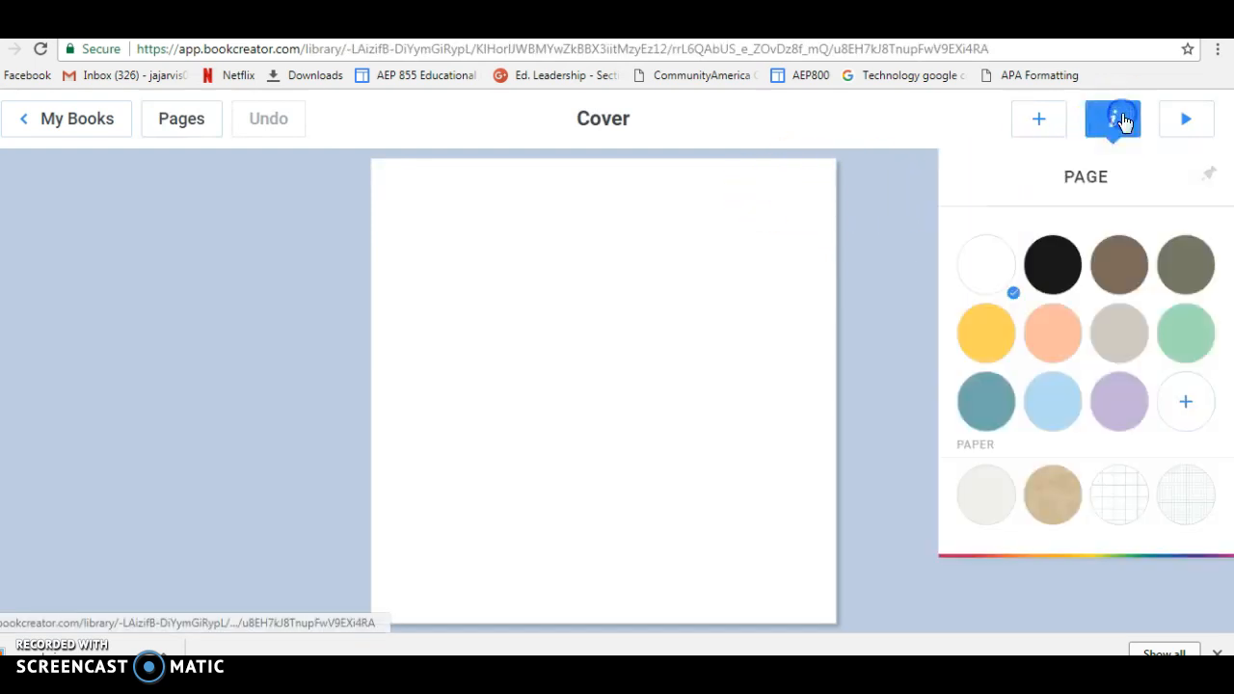
pyautogui.click(989, 345)
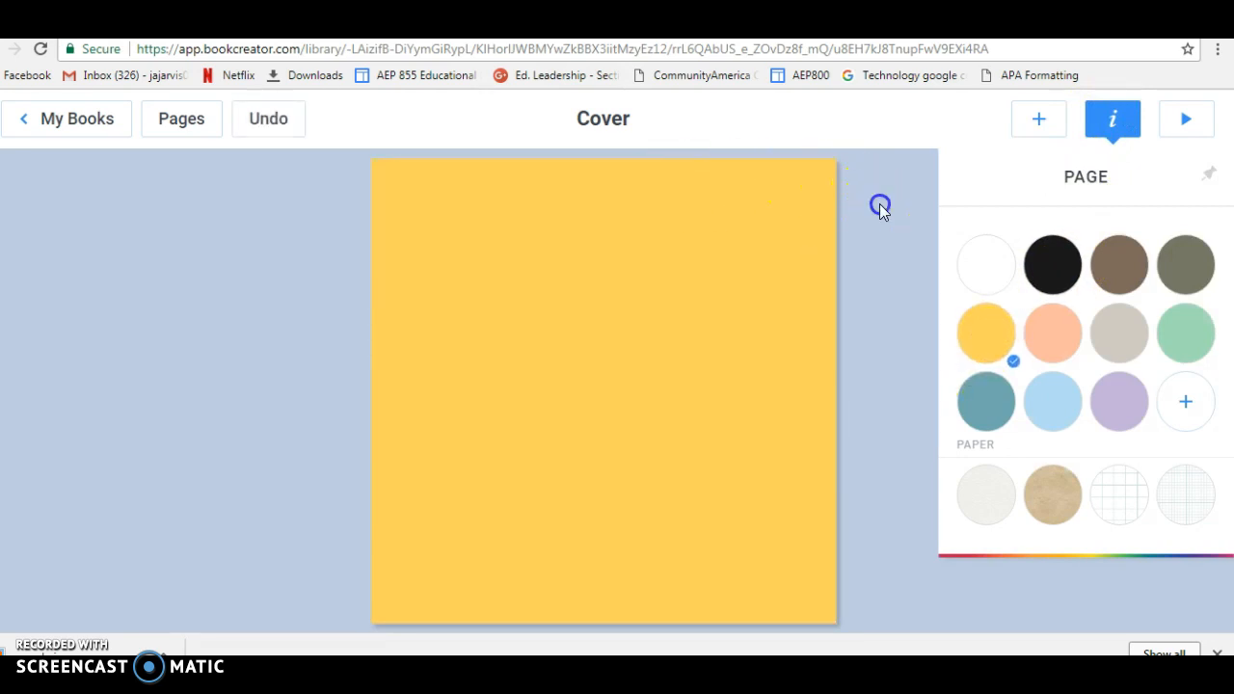
pyautogui.click(880, 209)
# Step: Handwrite the title "Pandas" in black with the Pen tool across the middle of the cover
pyautogui.click(1026, 119)
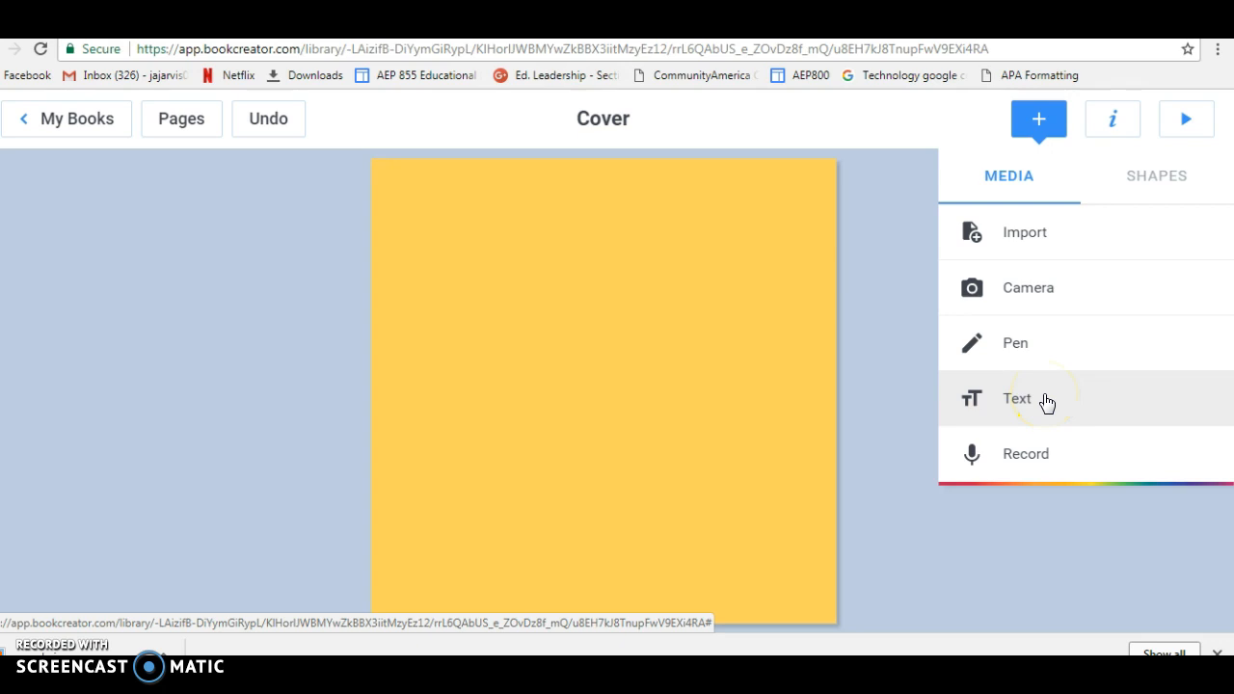
pyautogui.click(1033, 355)
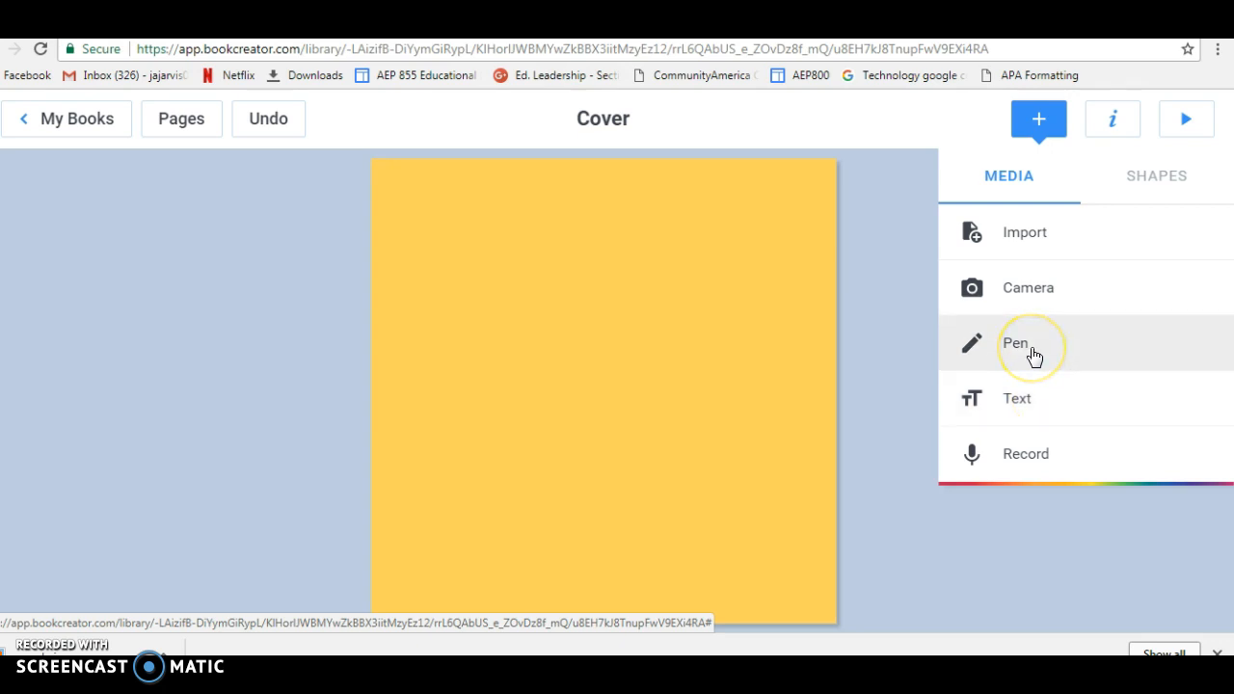
pyautogui.click(1034, 356)
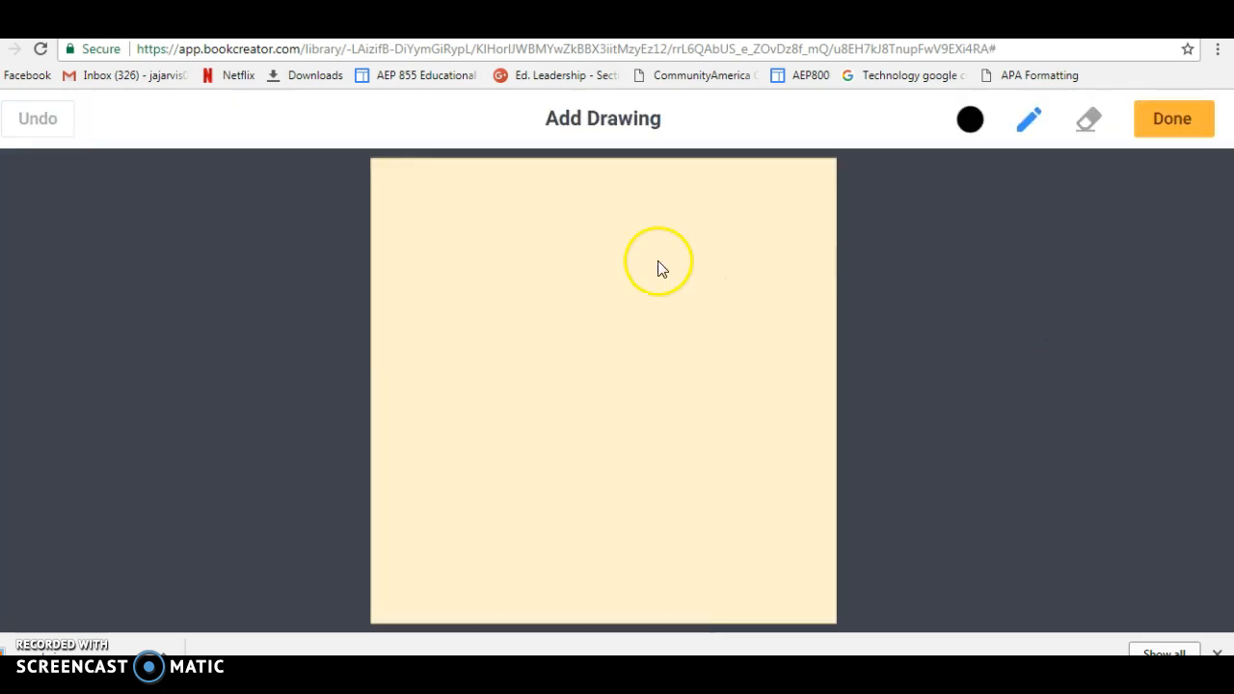
pyautogui.click(429, 295)
pyautogui.moveTo(429, 295); pyautogui.dragTo(427, 361)
pyautogui.moveTo(431, 291)
pyautogui.mouseDown()
pyautogui.moveTo(485, 295)
pyautogui.moveTo(443, 328)
pyautogui.moveTo(482, 336)
pyautogui.moveTo(482, 357)
pyautogui.moveTo(497, 344)
pyautogui.moveTo(498, 365)
pyautogui.moveTo(523, 369)
pyautogui.moveTo(539, 347)
pyautogui.moveTo(548, 380)
pyautogui.mouseUp()
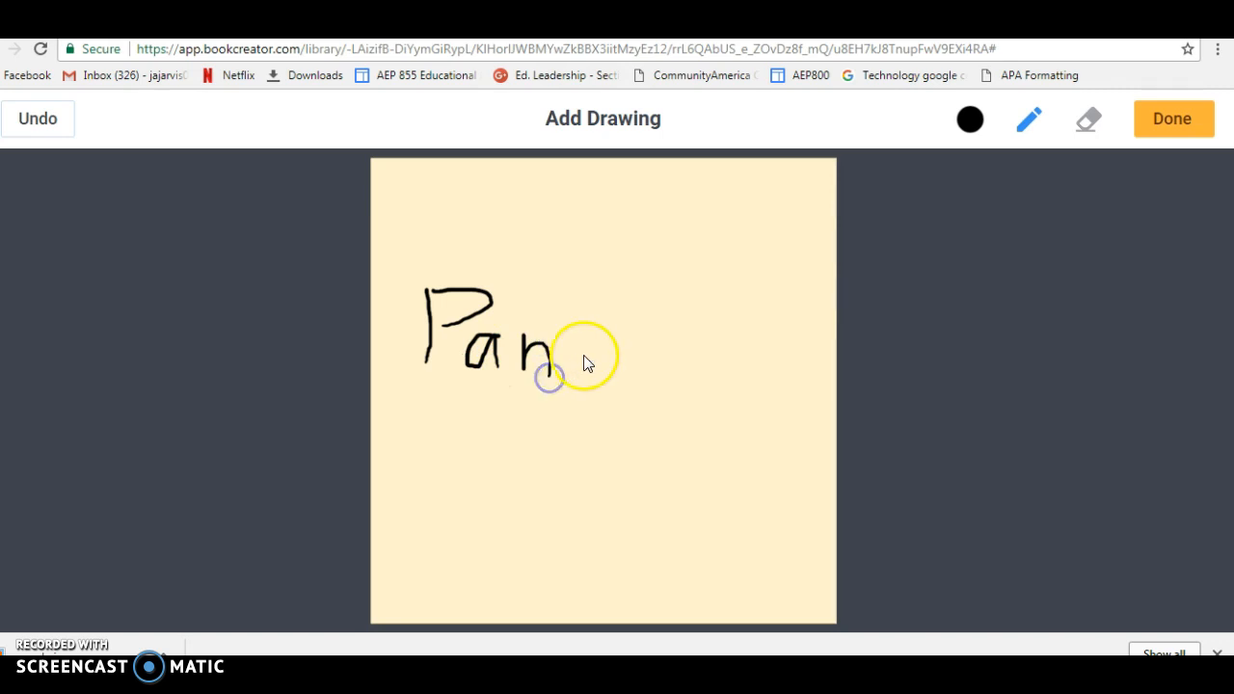
pyautogui.moveTo(589, 345)
pyautogui.mouseDown()
pyautogui.moveTo(575, 350)
pyautogui.moveTo(587, 379)
pyautogui.moveTo(595, 321)
pyautogui.moveTo(603, 382)
pyautogui.moveTo(639, 361)
pyautogui.moveTo(649, 383)
pyautogui.moveTo(700, 361)
pyautogui.moveTo(688, 372)
pyautogui.moveTo(695, 391)
pyautogui.moveTo(675, 389)
pyautogui.mouseUp()
pyautogui.click(1170, 129)
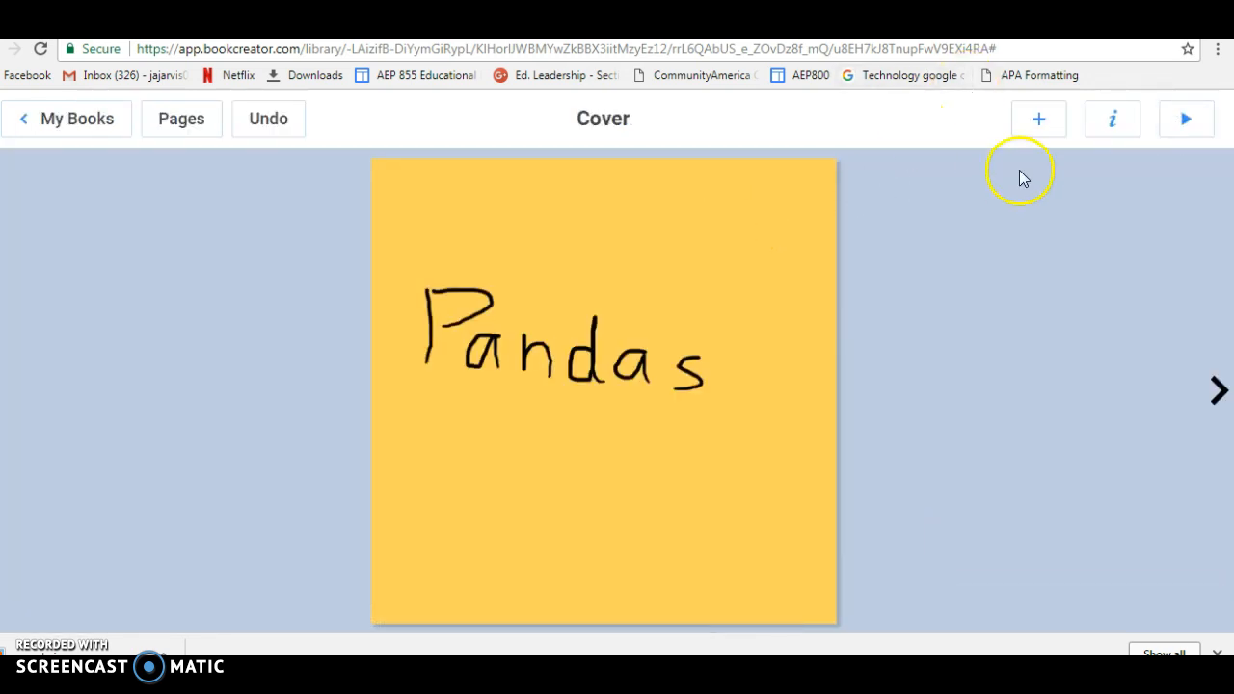
# Step: Add a cover text reading "By:" followed by the author's full name, placed below the handwritten title at about x 181 px, y 380 px
pyautogui.click(1036, 123)
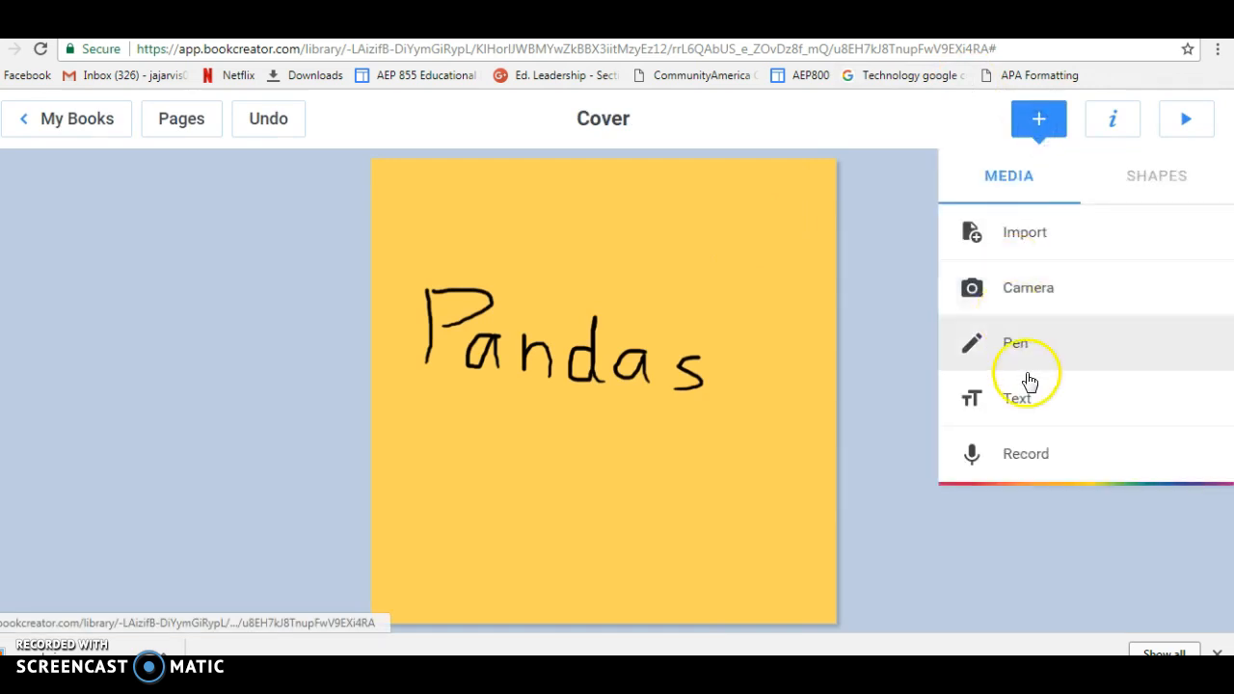
pyautogui.click(1029, 412)
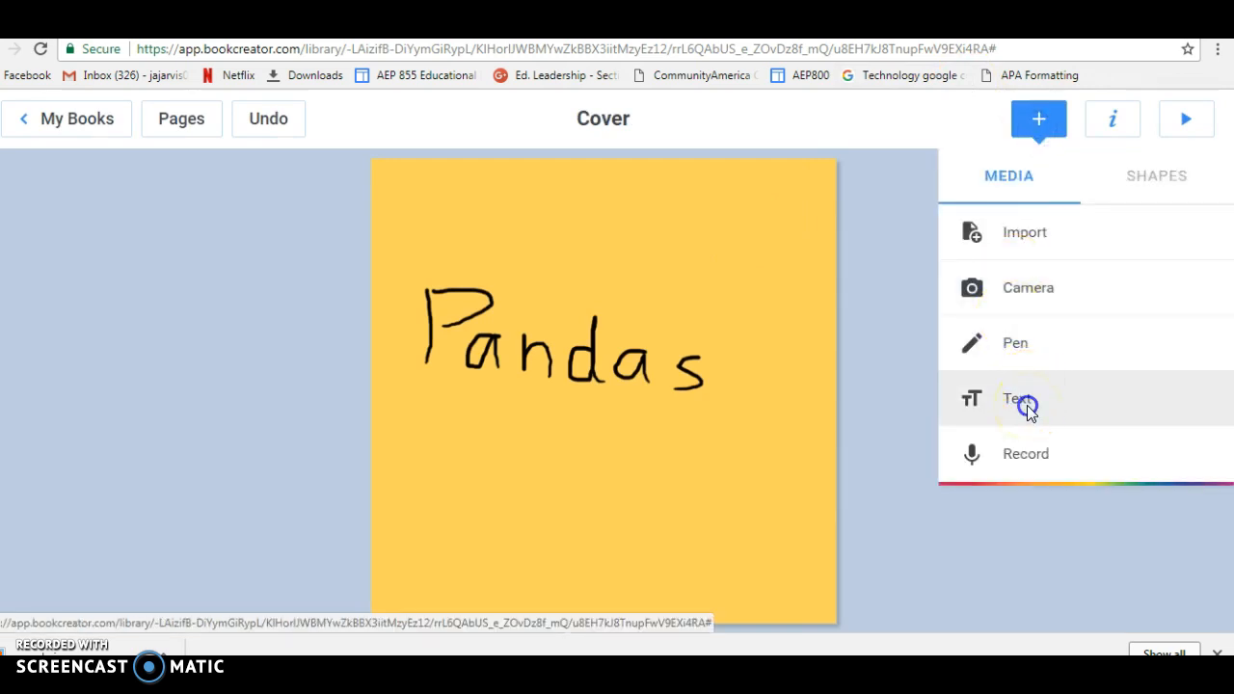
pyautogui.write('B')
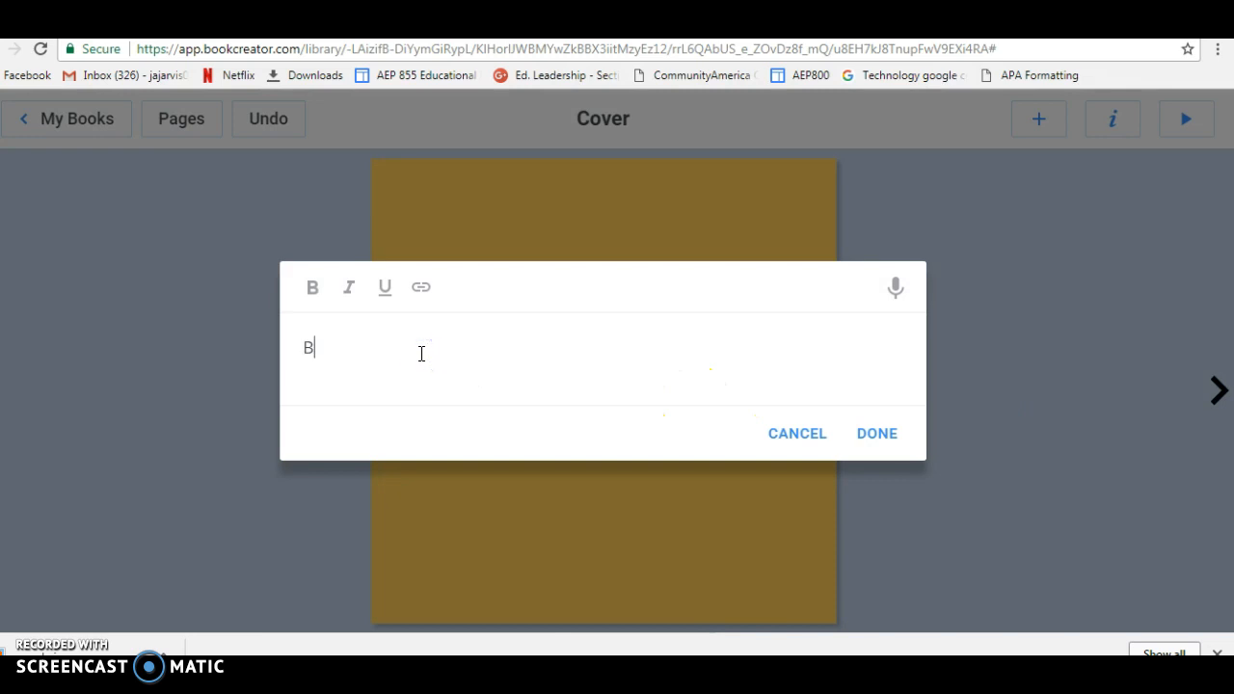
pyautogui.write('y: Jade Edmon')
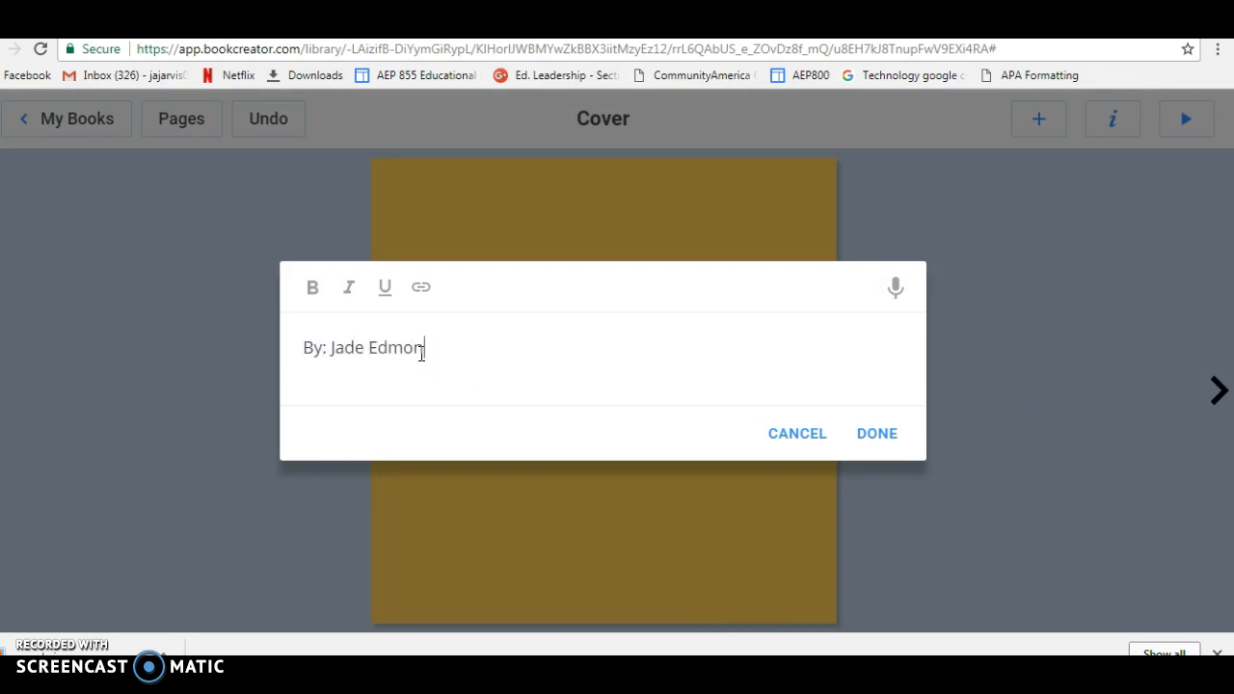
pyautogui.write('dson')
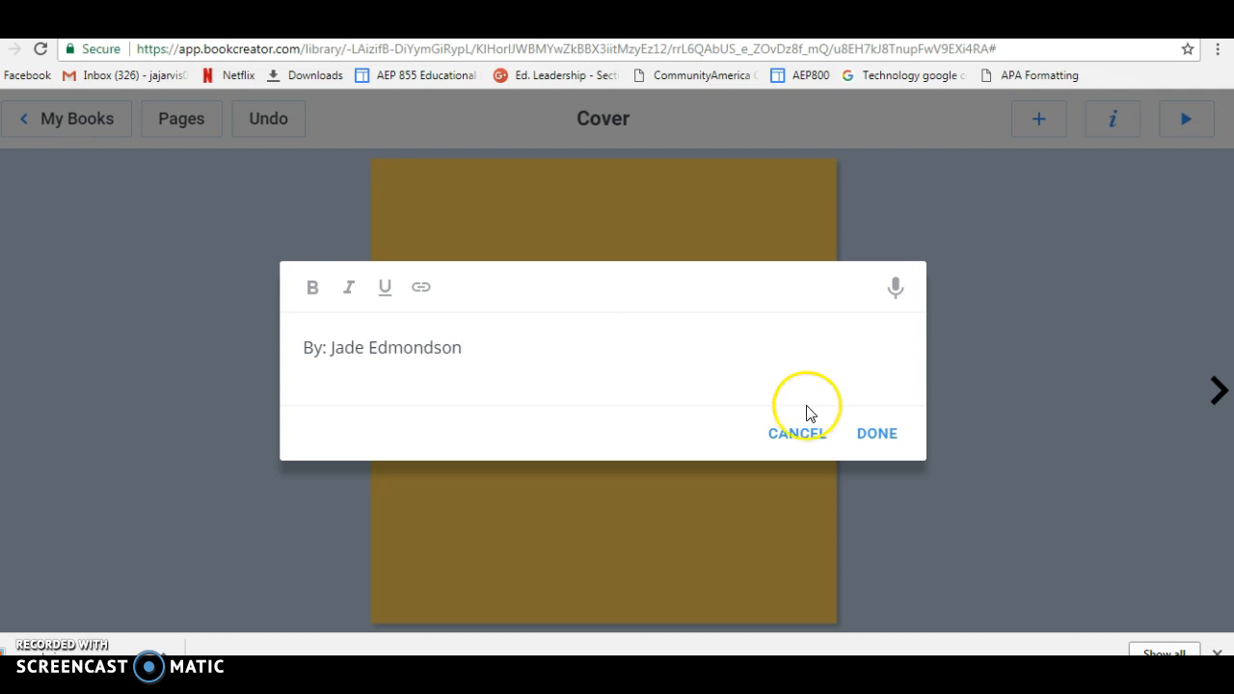
pyautogui.click(881, 436)
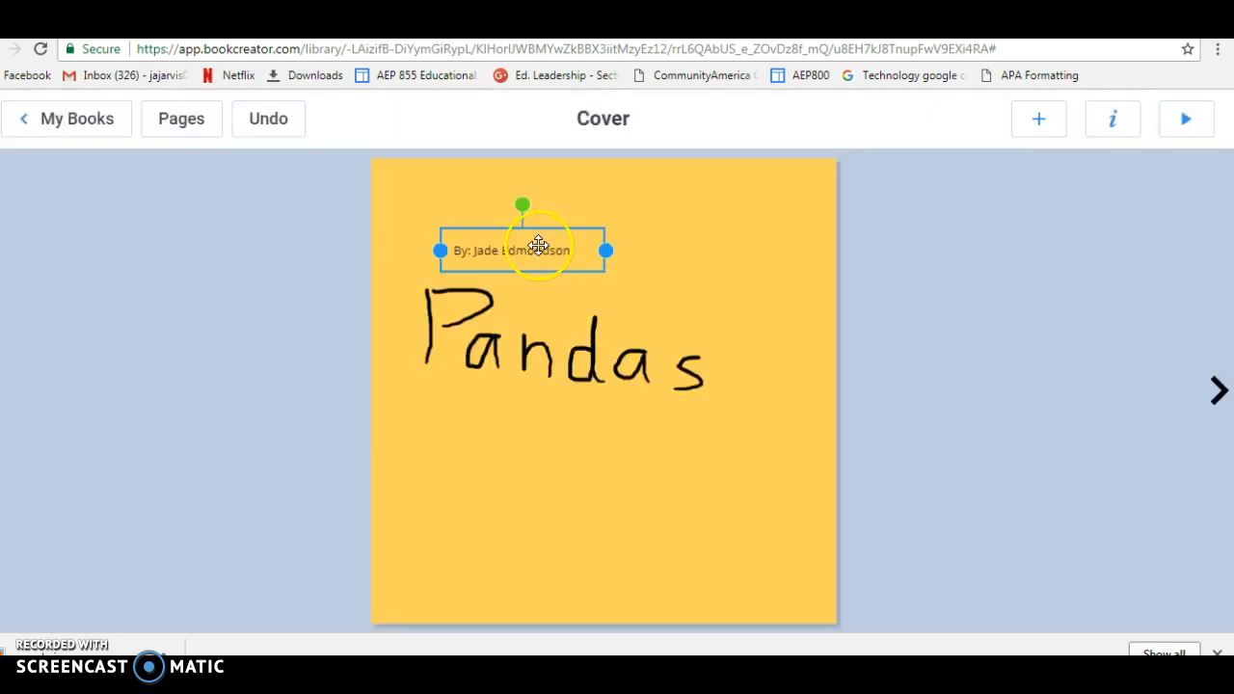
pyautogui.moveTo(540, 248); pyautogui.dragTo(589, 441)
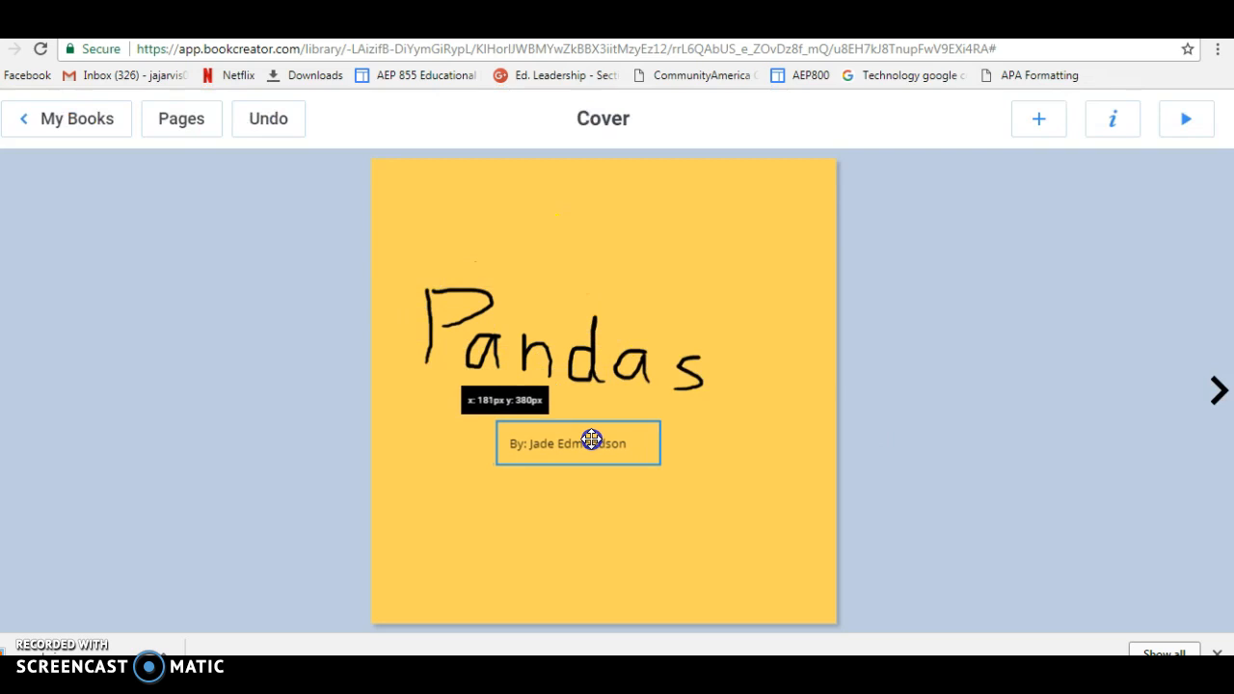
pyautogui.click(964, 313)
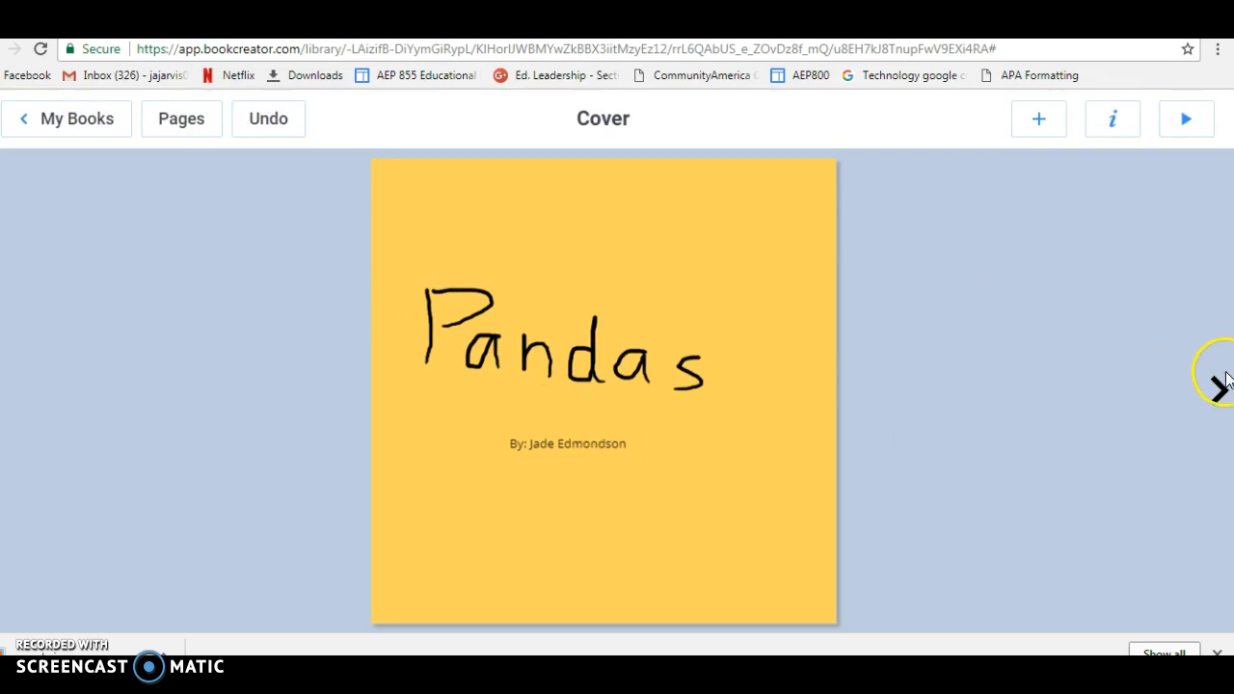
# Step: On page 2, import the close-up photo of a single panda lying on grass from a Google image search for "panda" and place it near the page's upper edge
pyautogui.click(1219, 391)
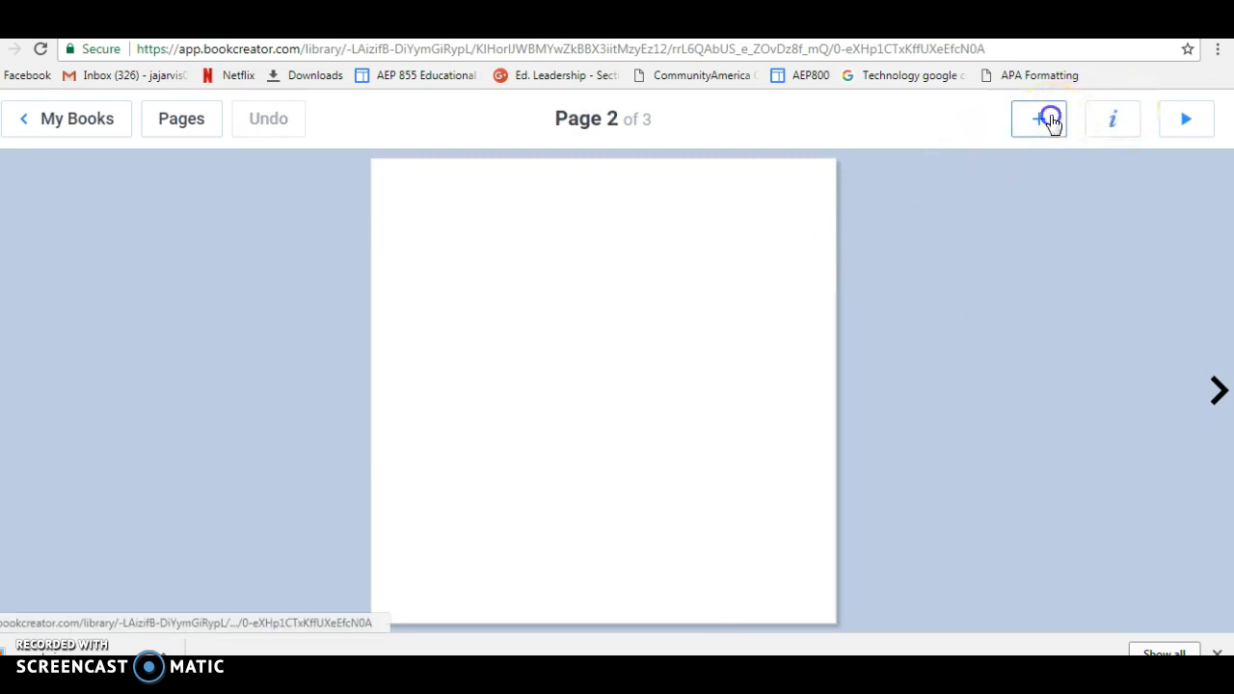
pyautogui.click(1043, 118)
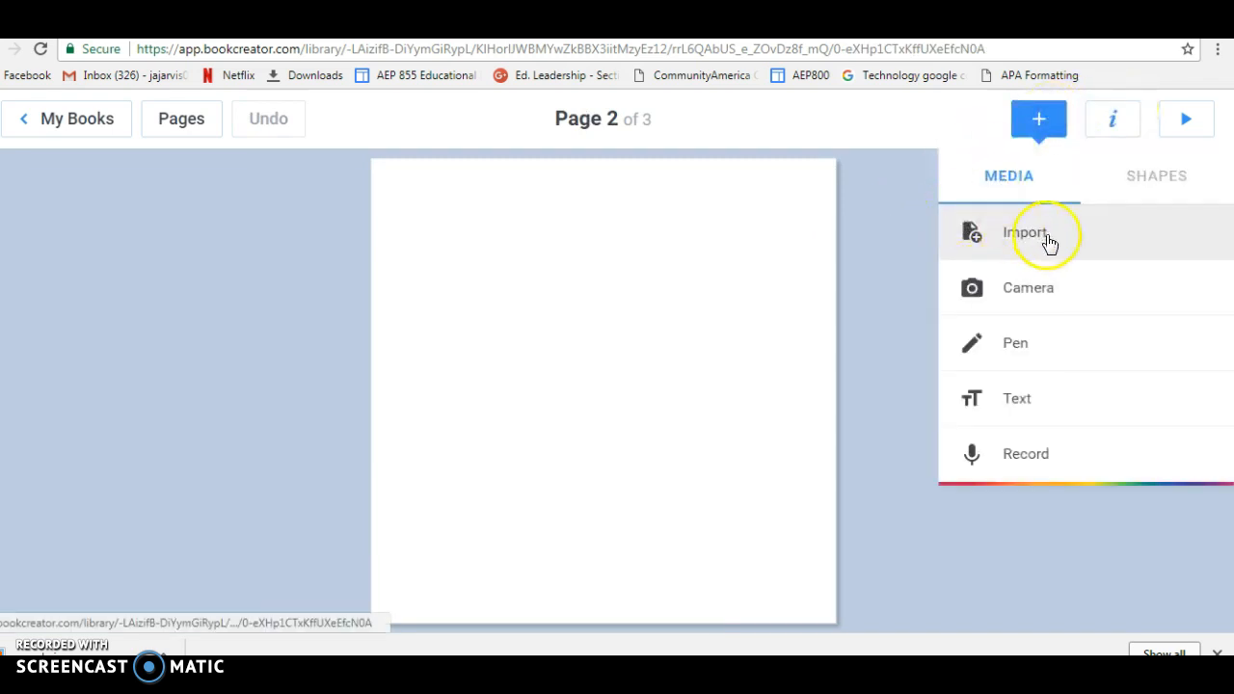
pyautogui.click(1048, 242)
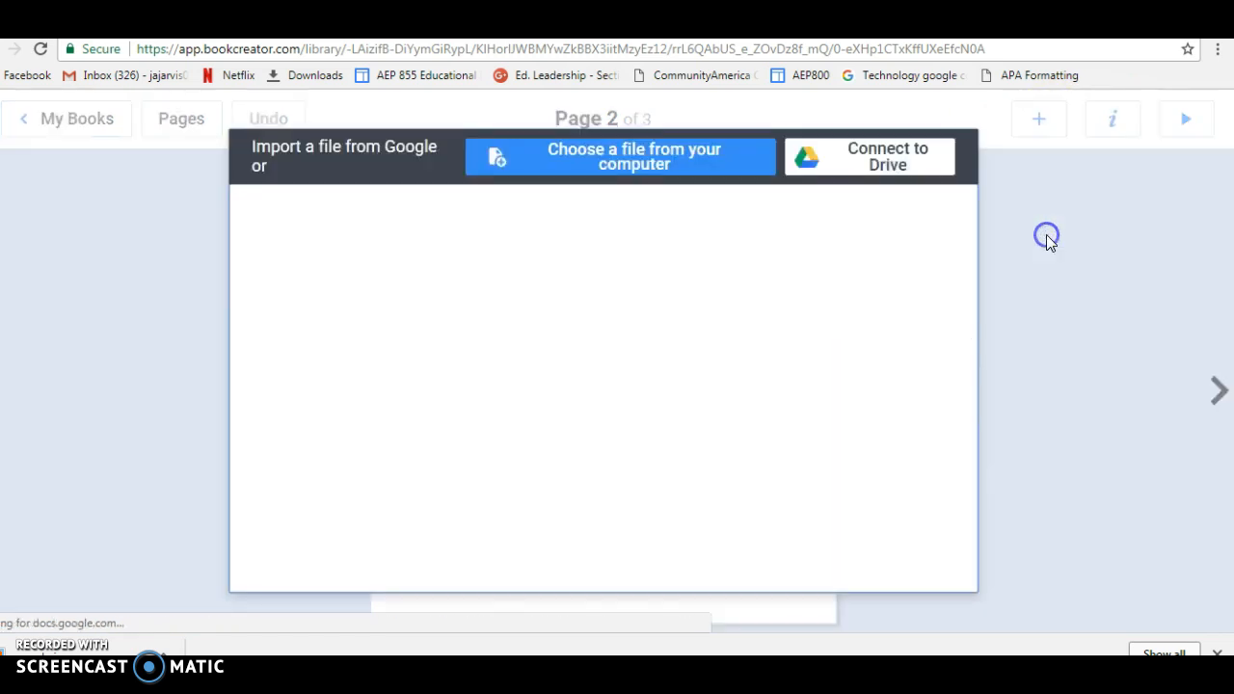
pyautogui.click(348, 263)
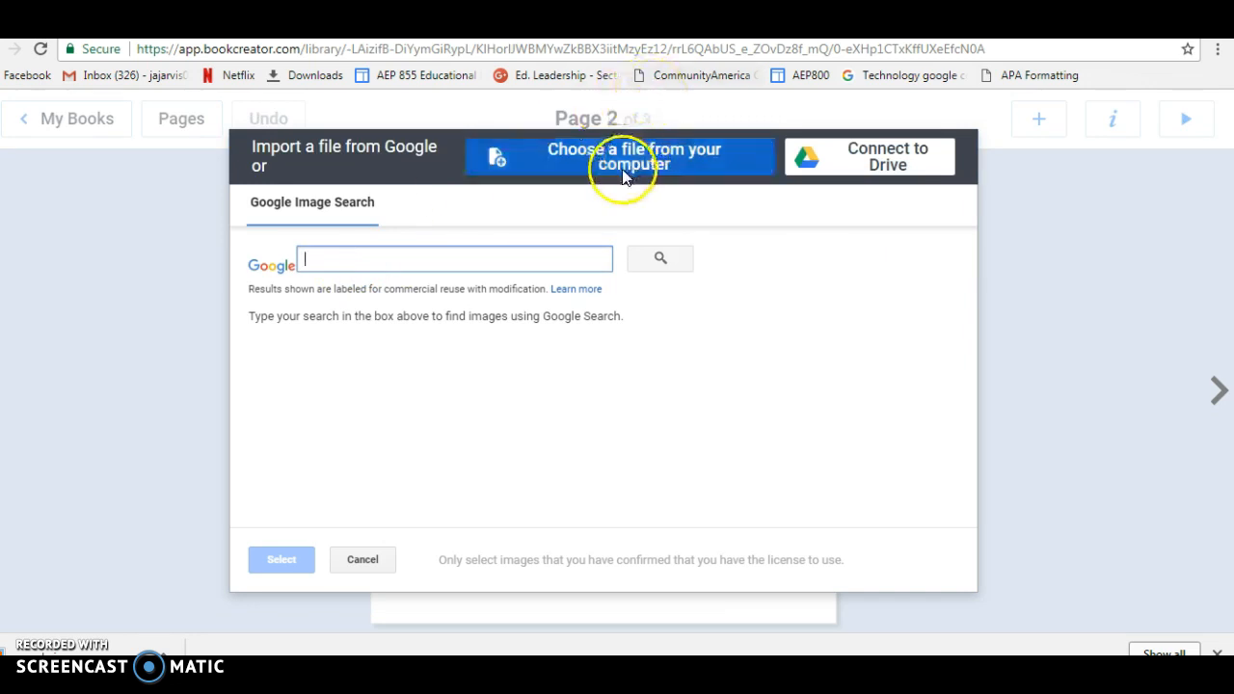
pyautogui.click(353, 262)
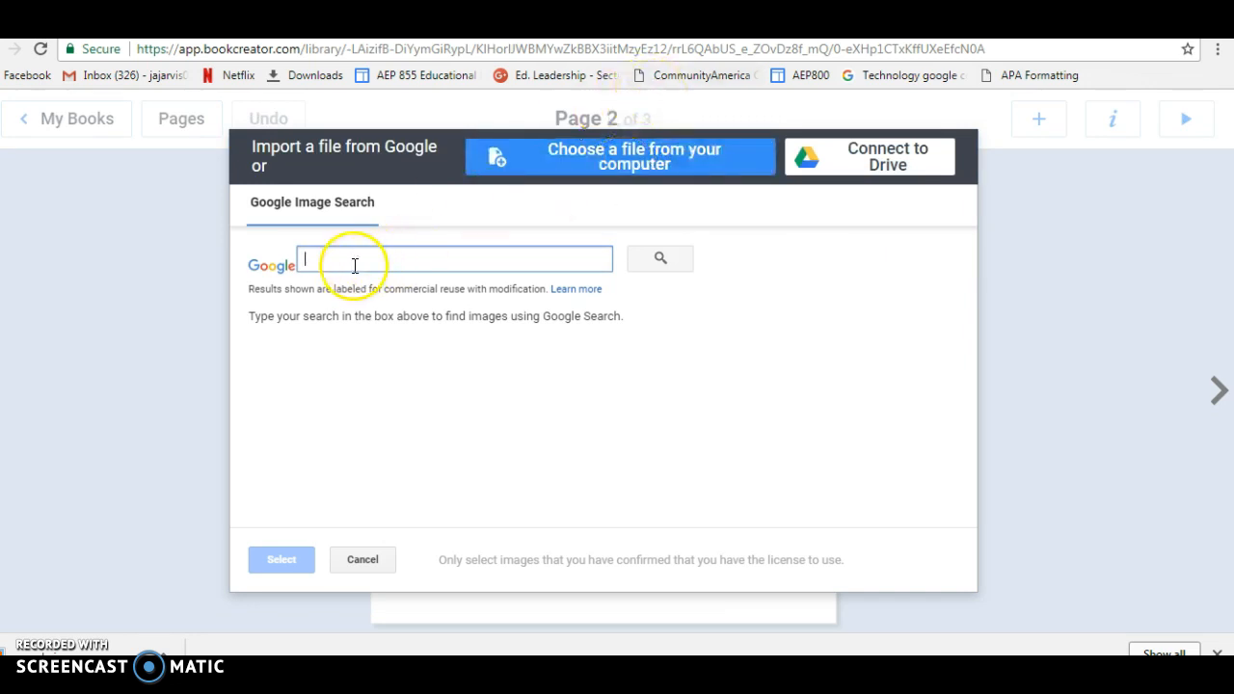
pyautogui.write('pan')
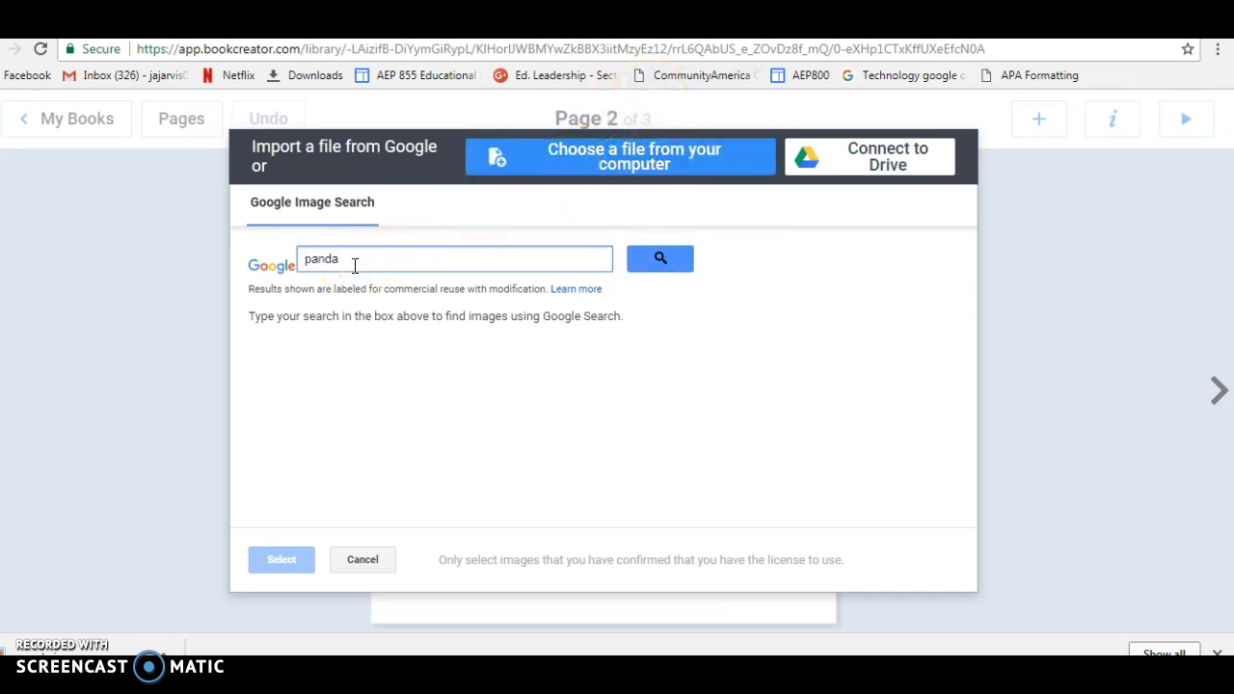
pyautogui.write('da')
pyautogui.press('Return')
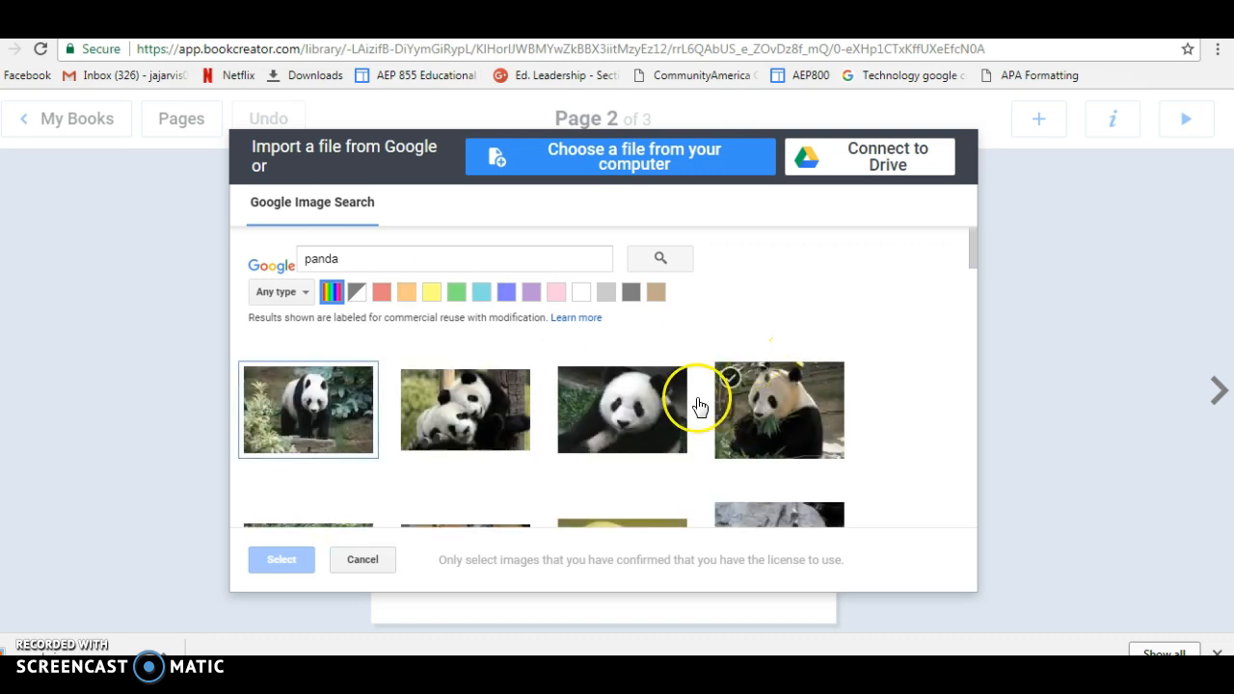
pyautogui.click(636, 424)
pyautogui.click(272, 563)
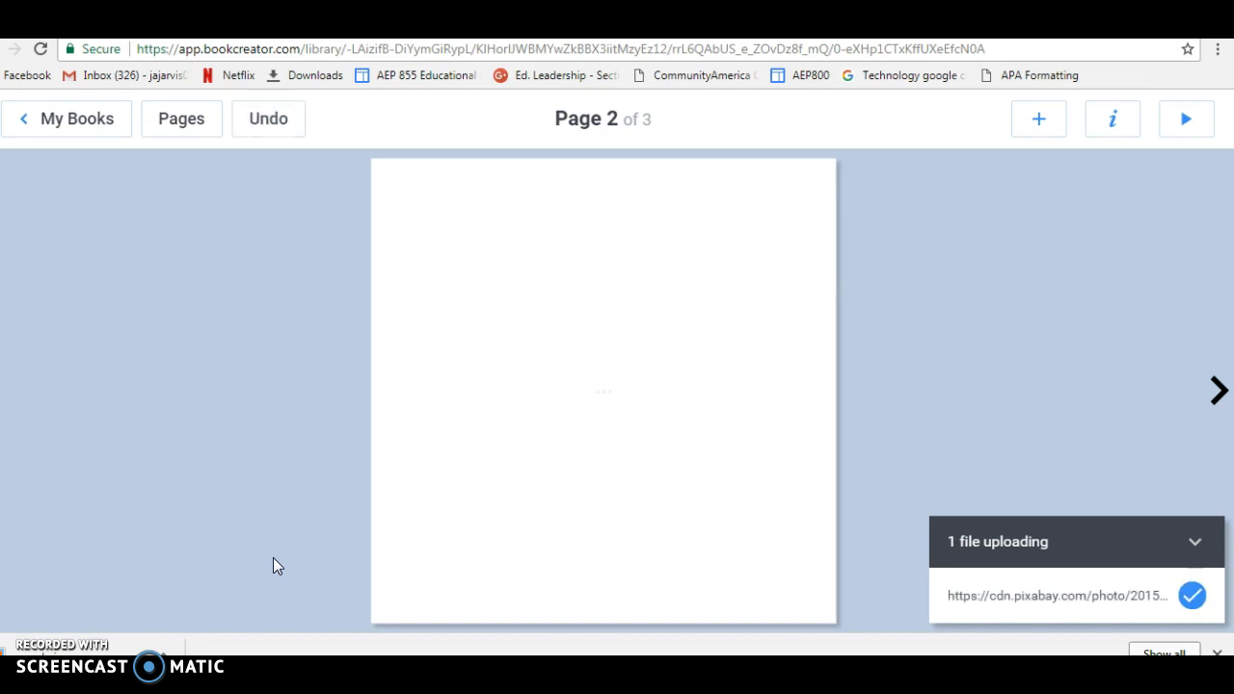
pyautogui.moveTo(592, 334); pyautogui.dragTo(595, 267)
# Step: Add the text "Did you know that Giant Pandas live in China?" to page 2 and place it below the panda photo
pyautogui.click(1050, 119)
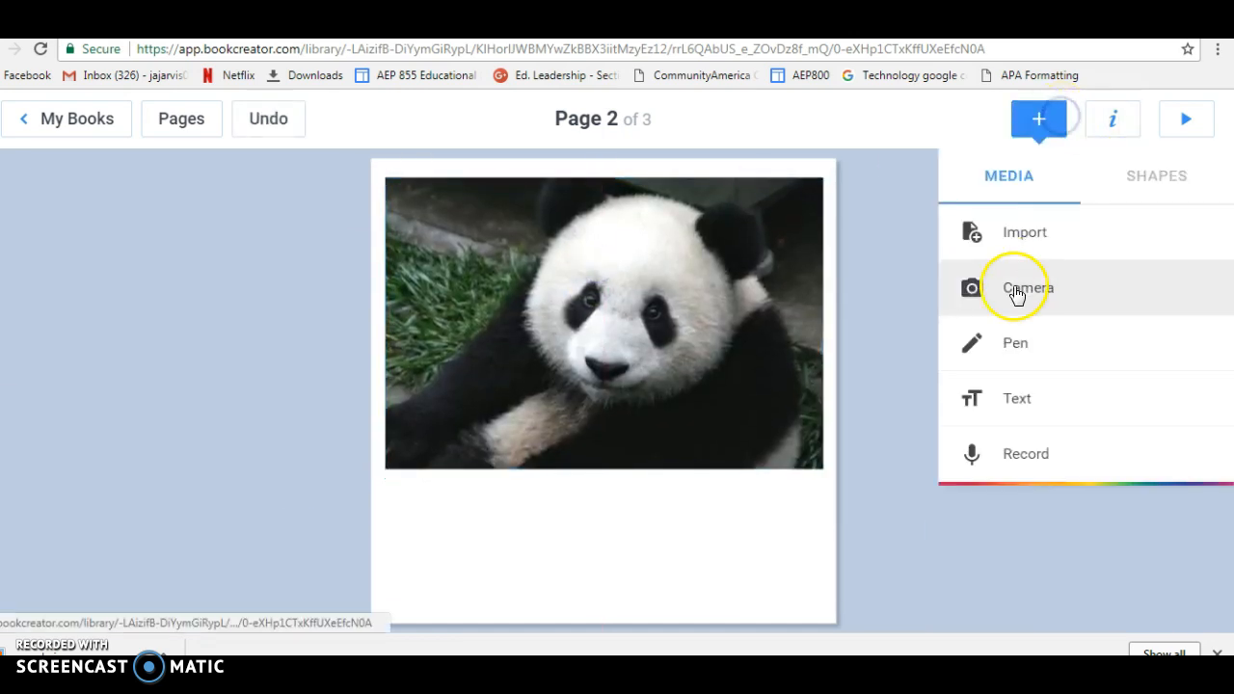
pyautogui.click(1024, 412)
pyautogui.click(344, 354)
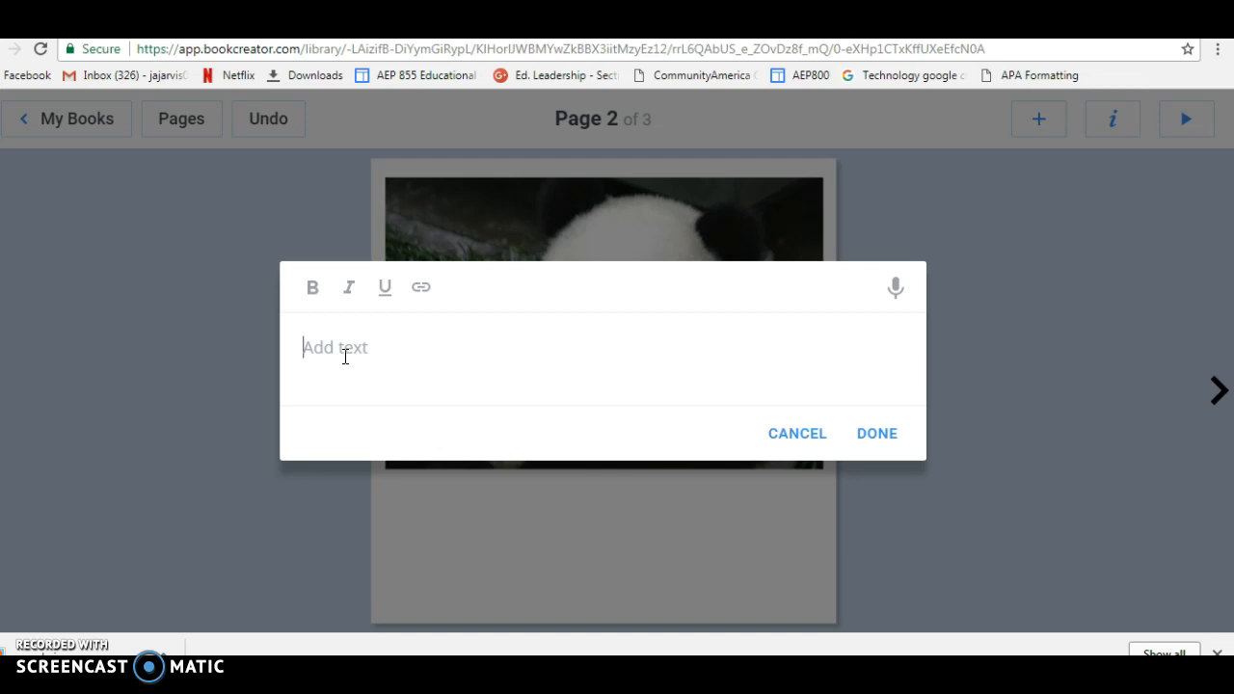
pyautogui.write('Did')
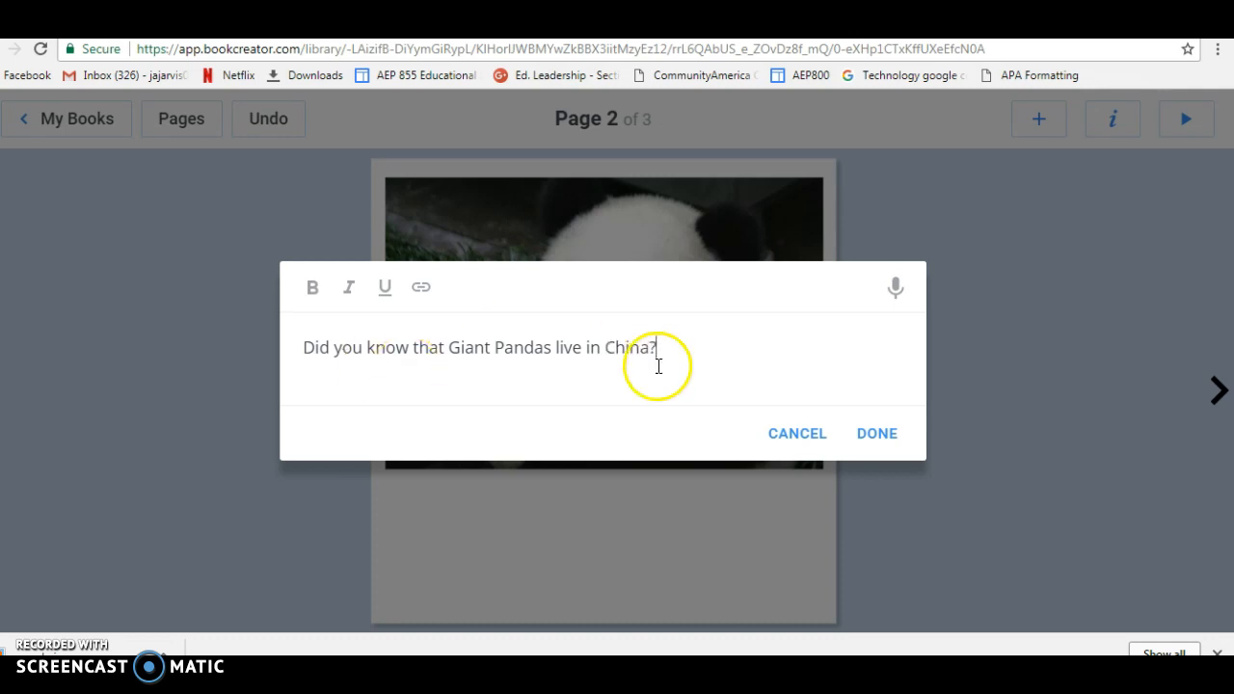
pyautogui.click(879, 433)
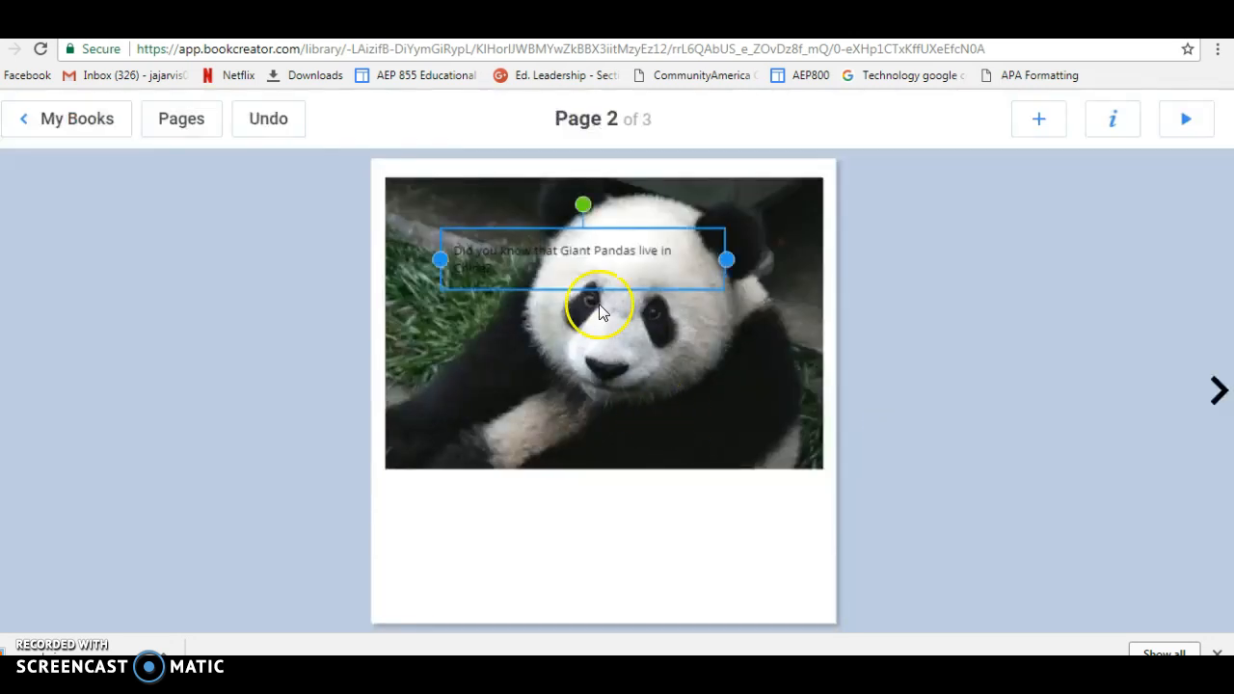
pyautogui.moveTo(567, 251); pyautogui.dragTo(571, 514)
pyautogui.click(992, 406)
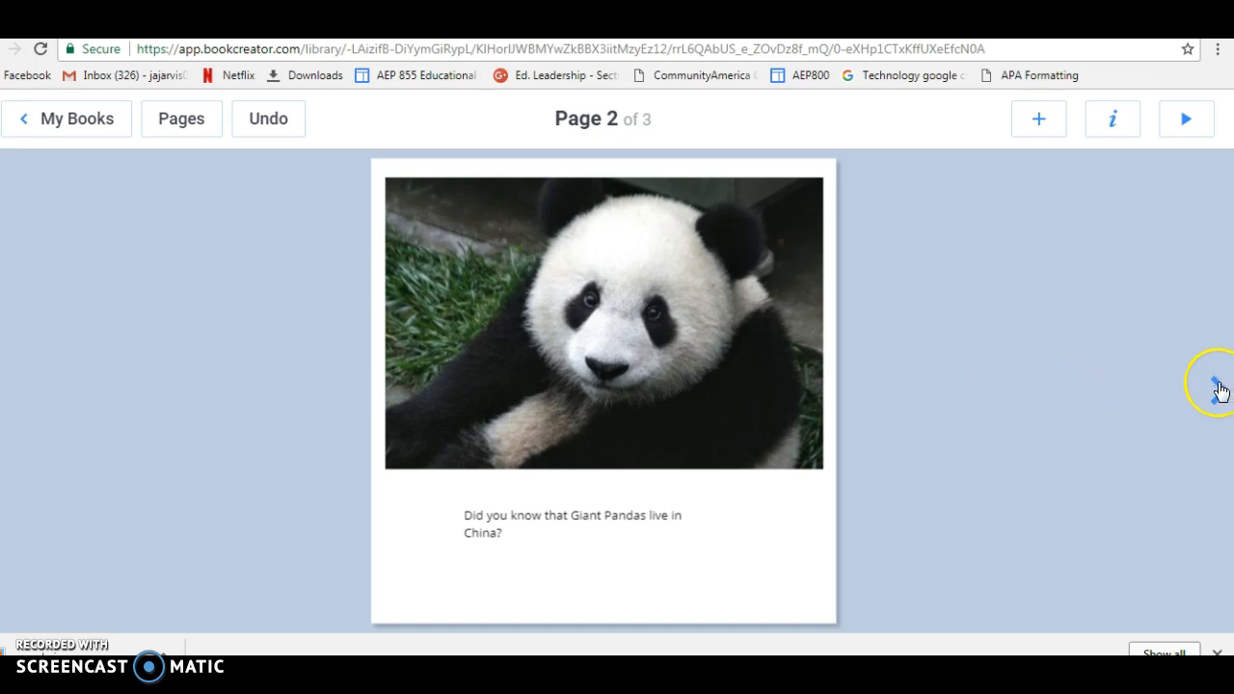
# Step: On page 3, draw a simple black panda outline with ears, head, body, arms and legs using the Pen tool
pyautogui.click(1220, 390)
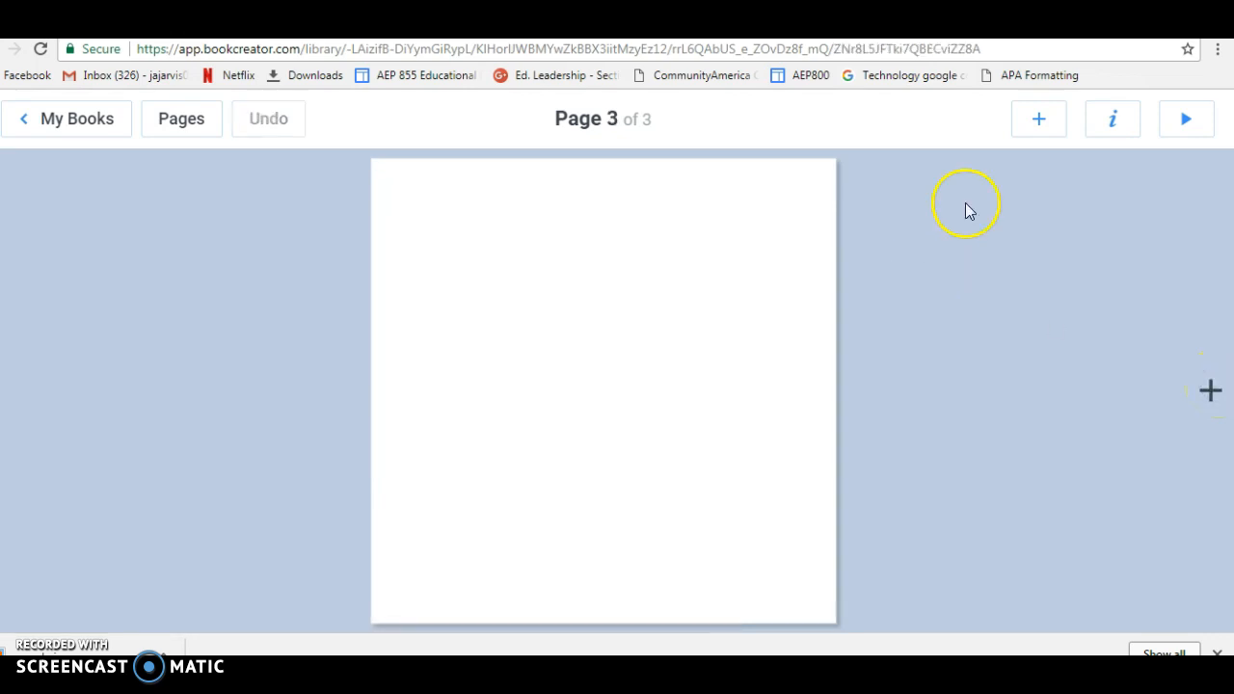
pyautogui.click(1057, 129)
pyautogui.click(1022, 337)
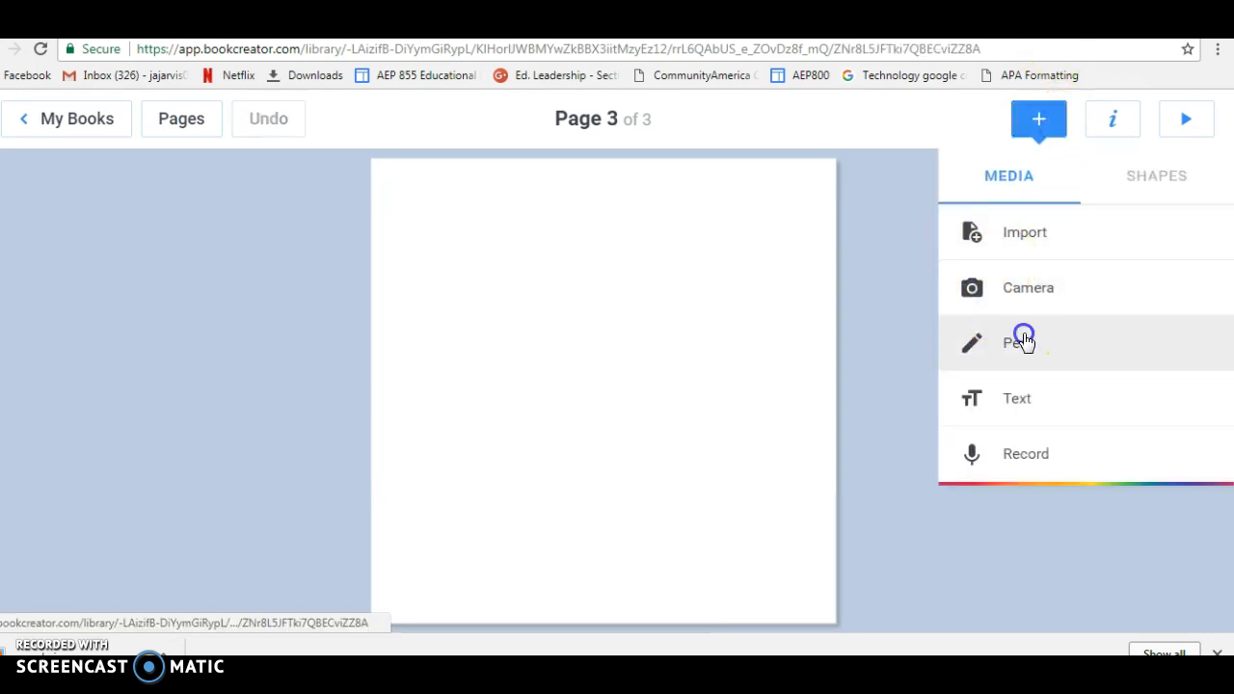
pyautogui.moveTo(606, 231)
pyautogui.mouseDown()
pyautogui.moveTo(564, 229)
pyautogui.moveTo(567, 270)
pyautogui.moveTo(617, 264)
pyautogui.moveTo(608, 237)
pyautogui.moveTo(550, 203)
pyautogui.moveTo(550, 237)
pyautogui.moveTo(625, 215)
pyautogui.moveTo(623, 240)
pyautogui.moveTo(549, 308)
pyautogui.moveTo(609, 356)
pyautogui.moveTo(617, 311)
pyautogui.moveTo(597, 267)
pyautogui.moveTo(504, 279)
pyautogui.moveTo(523, 298)
pyautogui.moveTo(642, 284)
pyautogui.moveTo(641, 304)
pyautogui.moveTo(611, 306)
pyautogui.mouseUp()
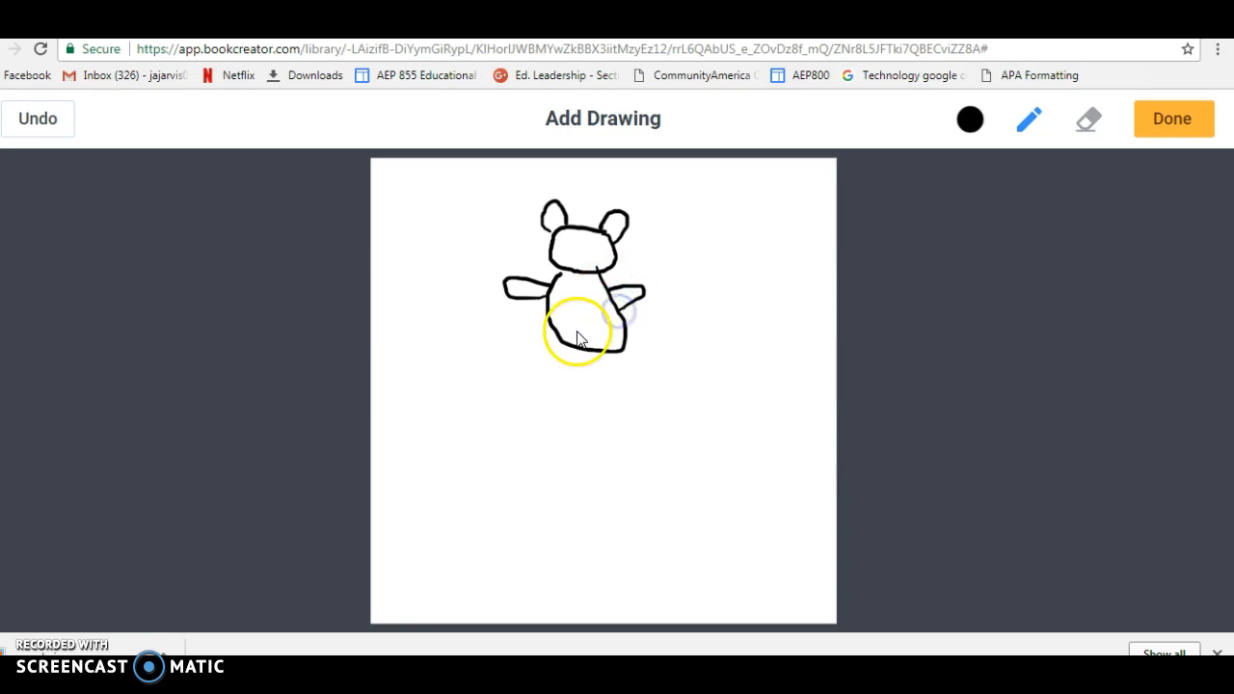
pyautogui.moveTo(559, 344)
pyautogui.mouseDown()
pyautogui.moveTo(549, 369)
pyautogui.moveTo(570, 369)
pyautogui.moveTo(581, 349)
pyautogui.moveTo(624, 379)
pyautogui.moveTo(614, 361)
pyautogui.mouseUp()
pyautogui.click(596, 360)
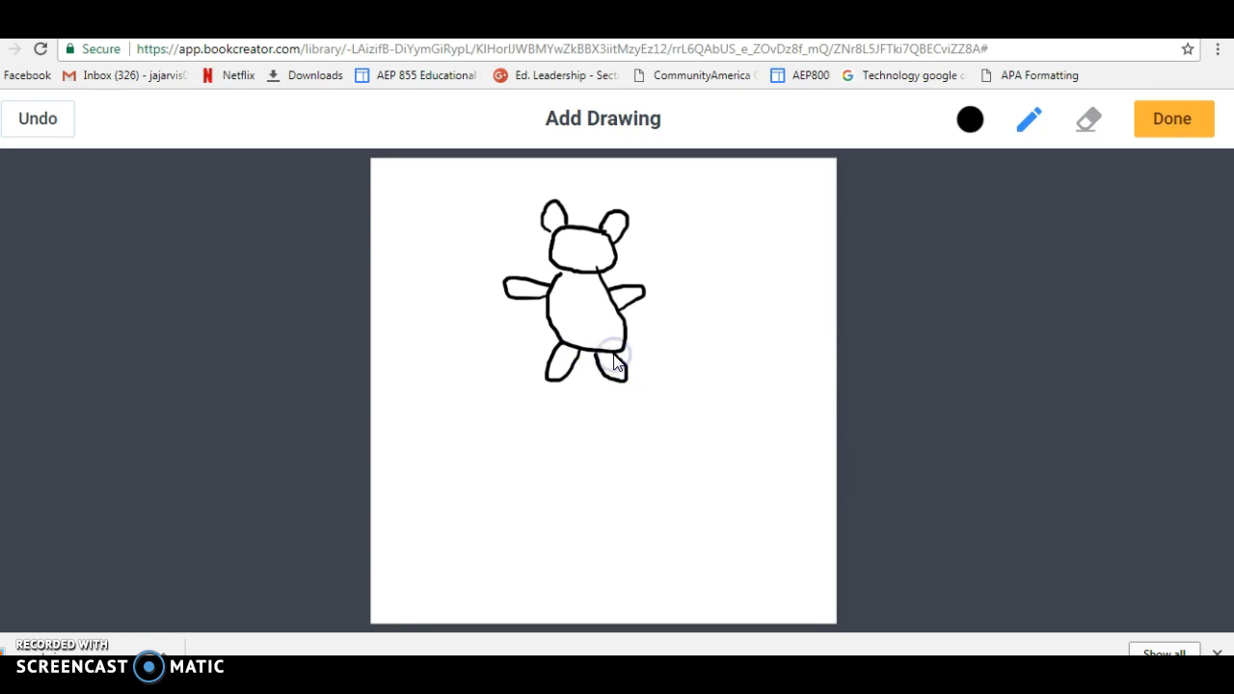
pyautogui.click(1191, 108)
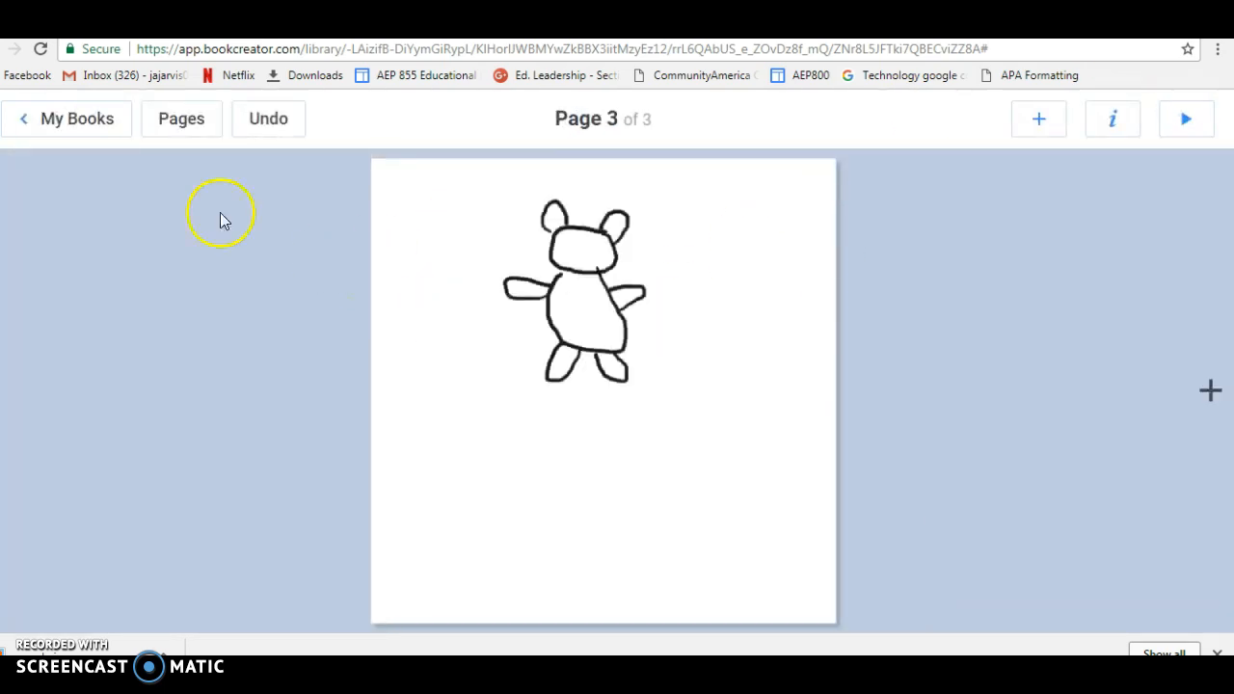
# Step: Return to the book library and examine the sharing options for the panda book
pyautogui.click(99, 123)
pyautogui.moveTo(614, 272)
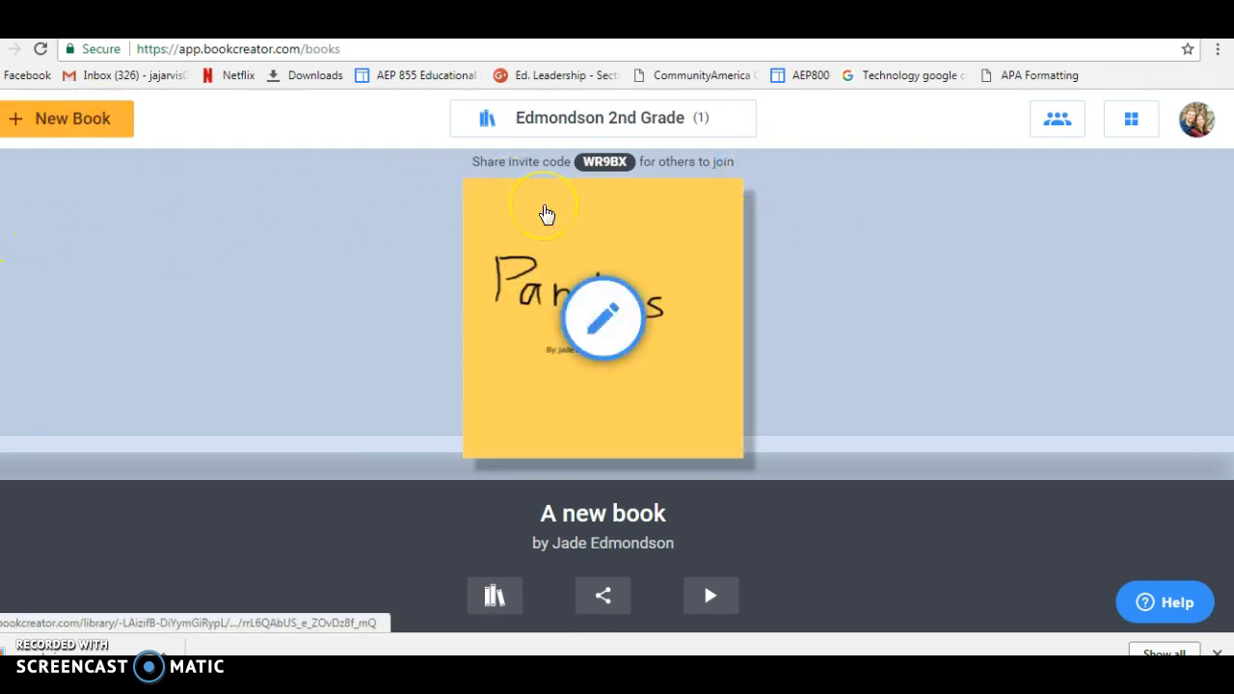
pyautogui.click(601, 594)
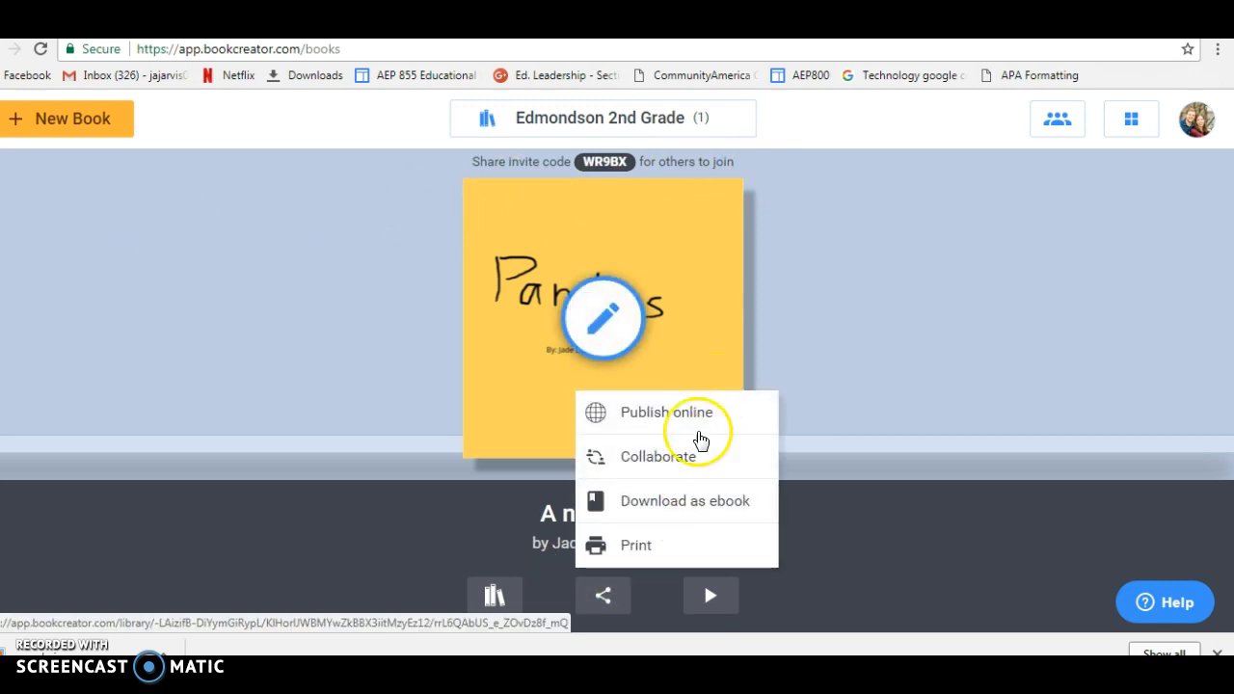
pyautogui.click(441, 403)
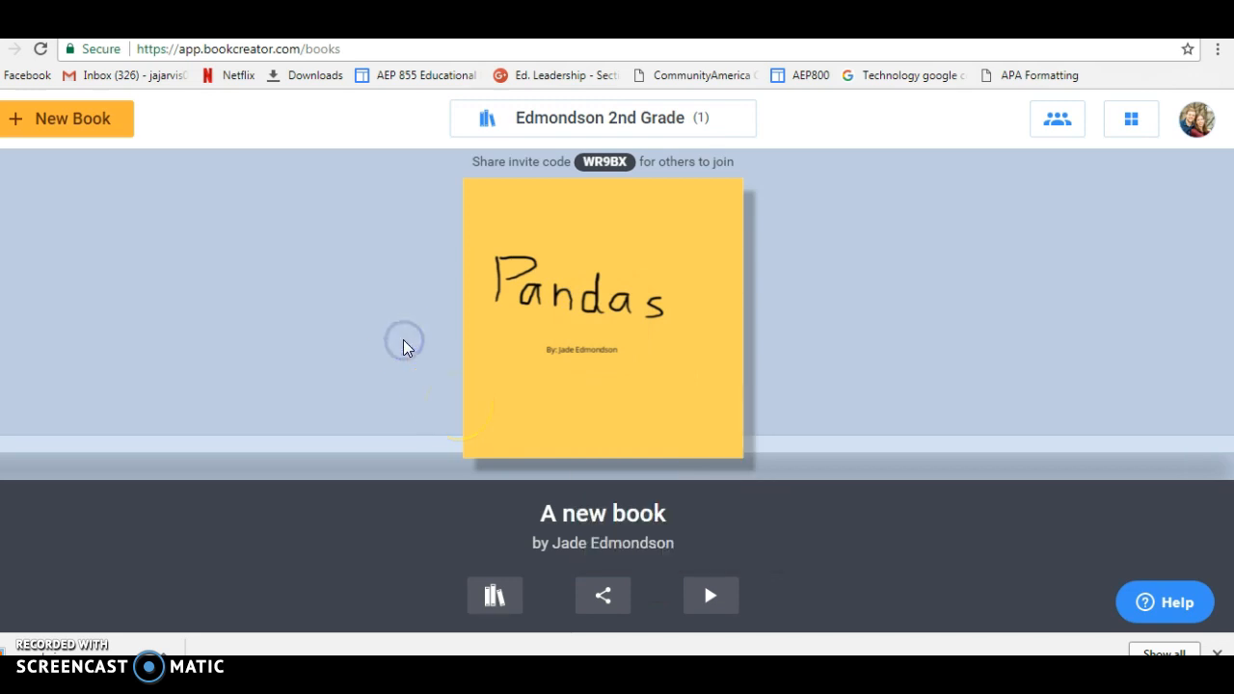